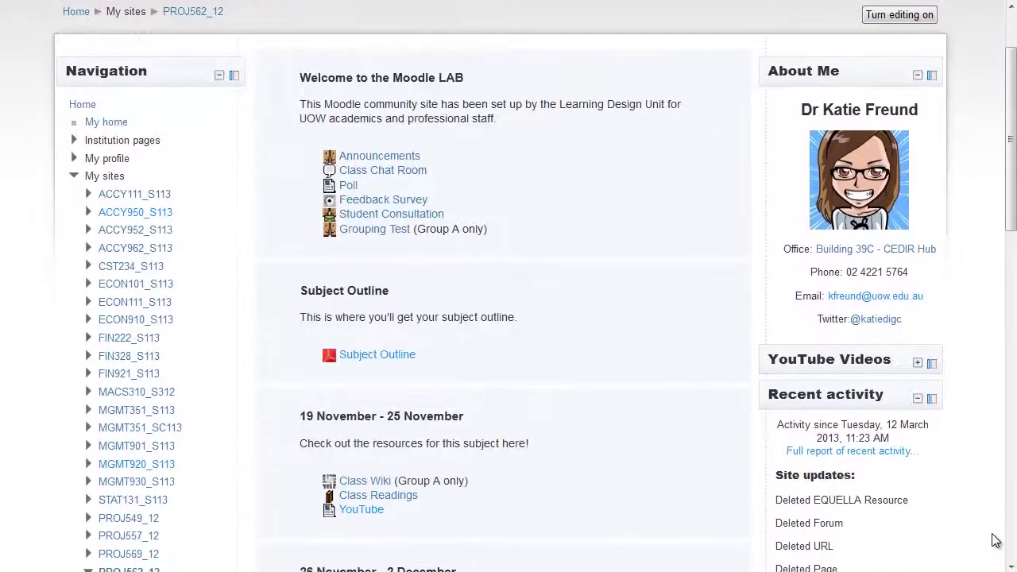
# Open the site's edit settings page and read the help explanation for the Format setting.
pyautogui.scroll(-5, 996, 540)
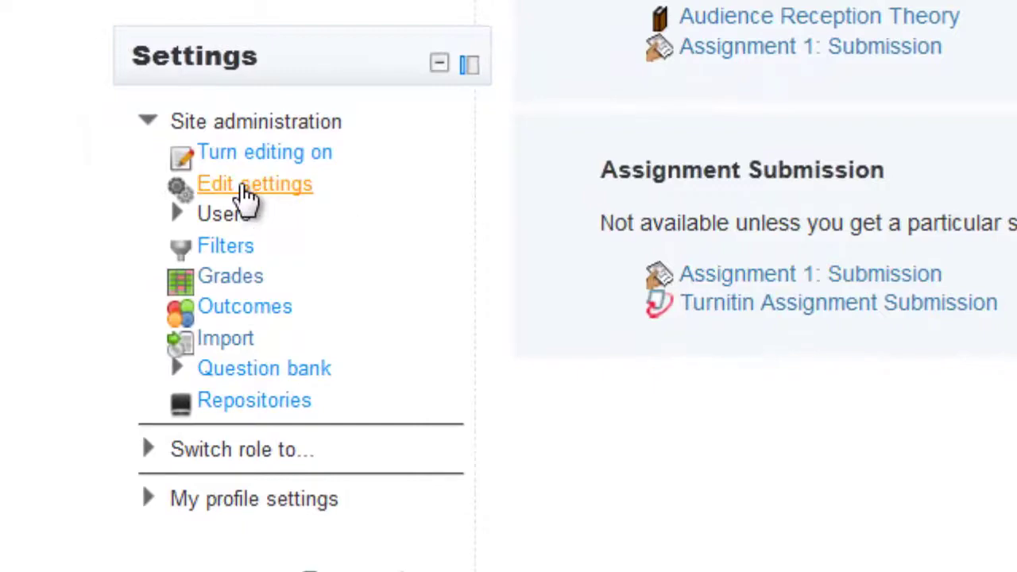
pyautogui.click(248, 194)
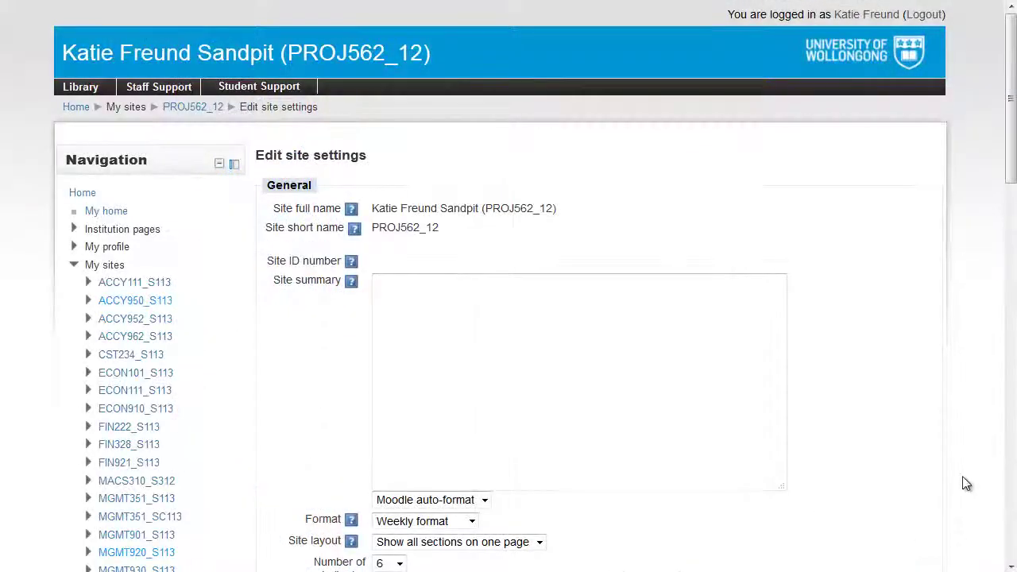
pyautogui.scroll(-4, 964, 480)
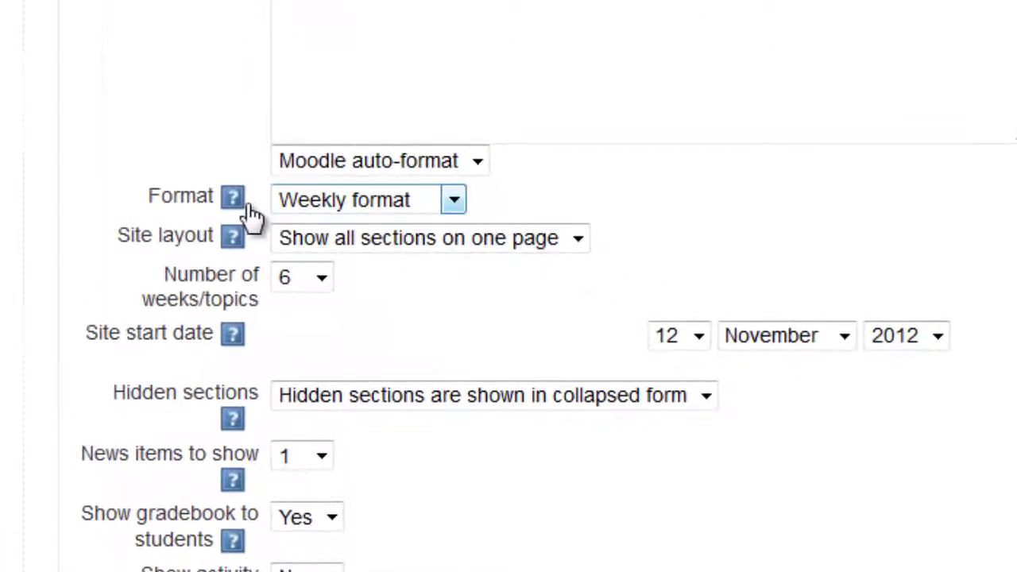
pyautogui.click(232, 198)
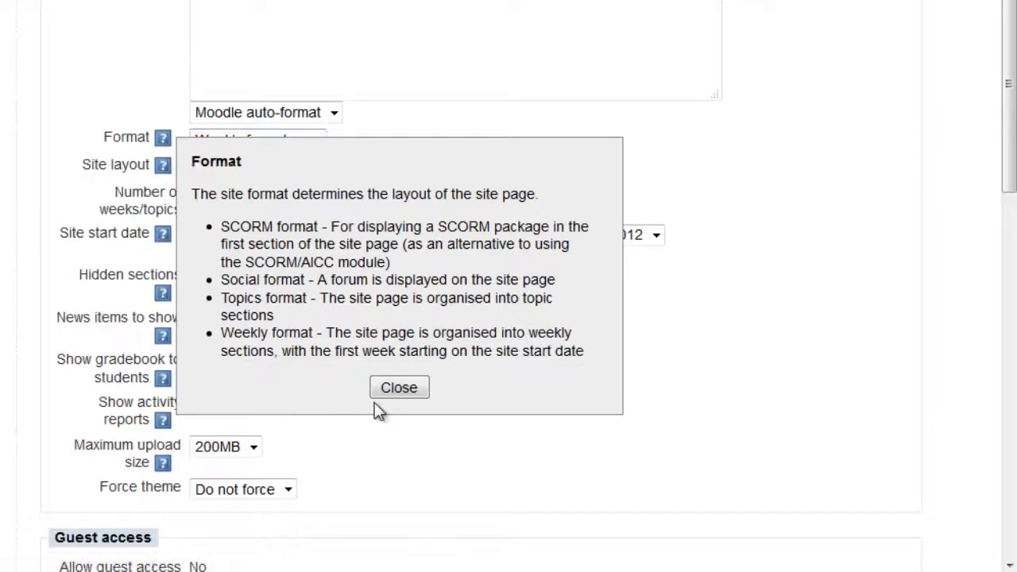
pyautogui.click(398, 388)
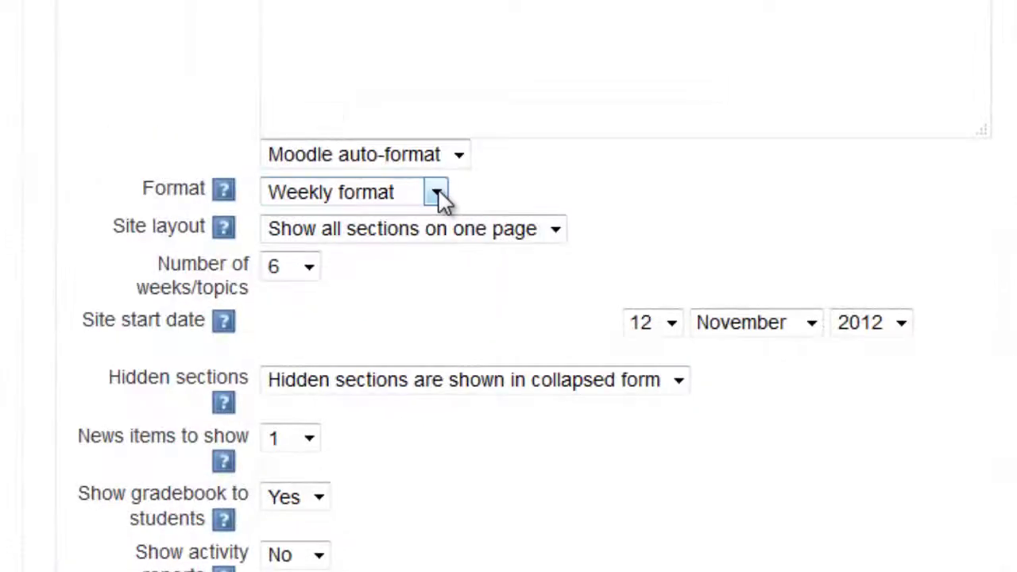
# Set the site format to Topics format and save the changes.
pyautogui.click(438, 193)
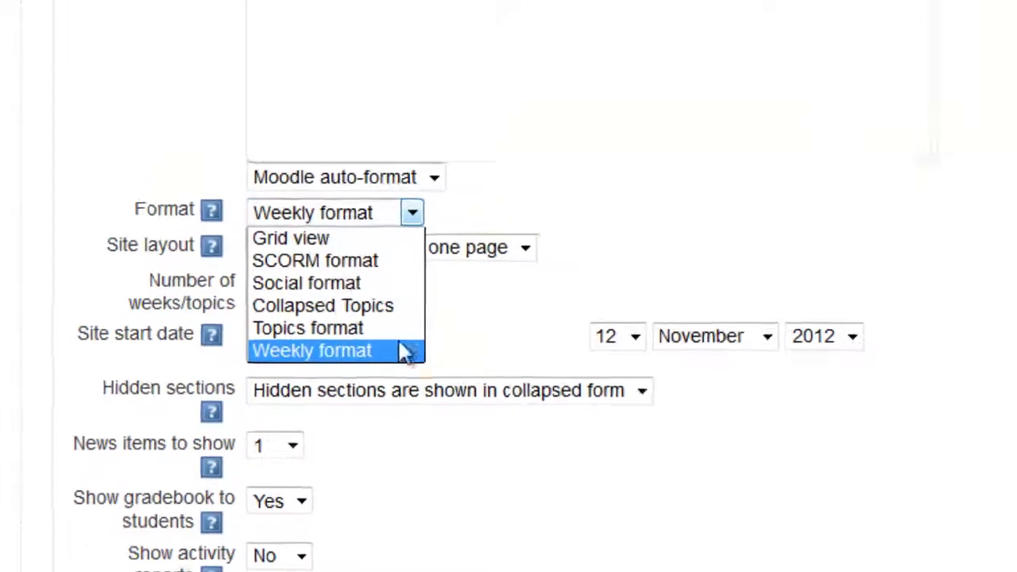
pyautogui.click(308, 329)
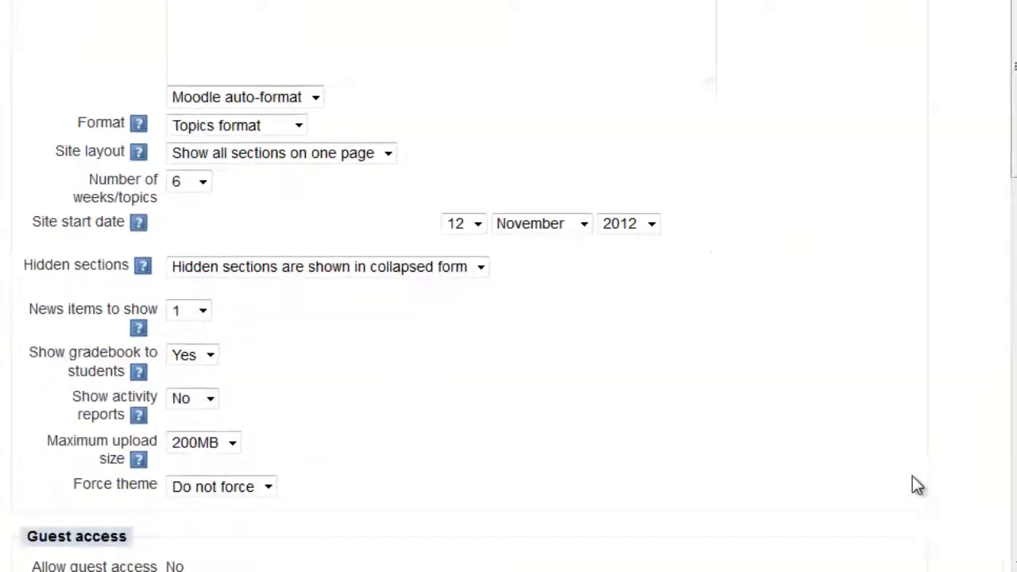
pyautogui.scroll(-10, 913, 481)
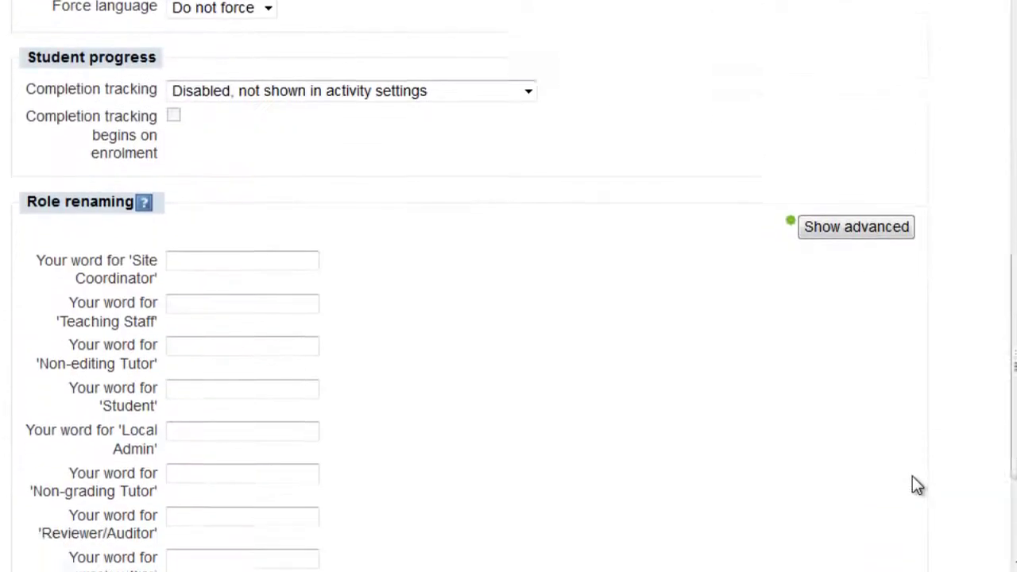
pyautogui.scroll(-3, 914, 483)
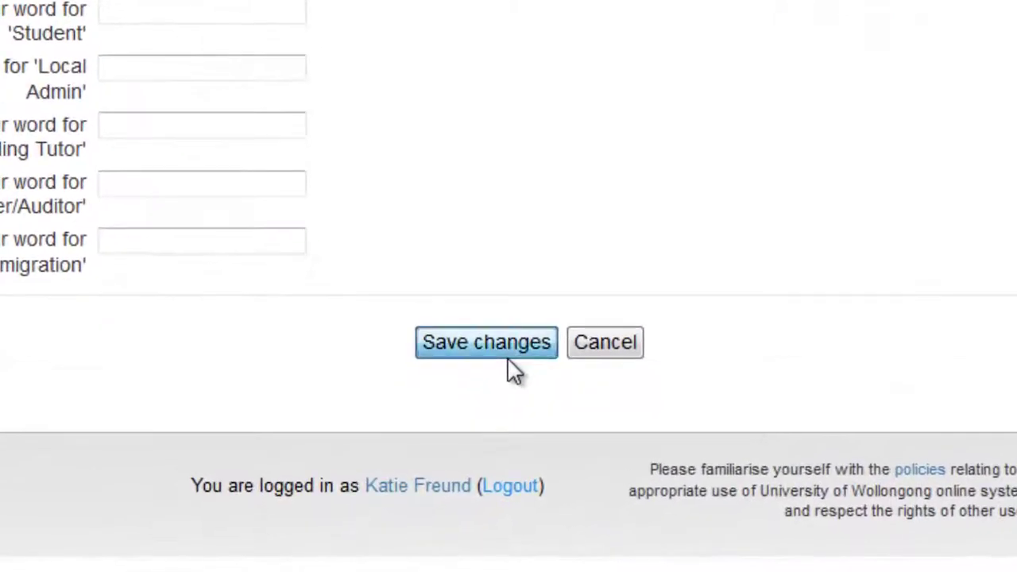
pyautogui.click(507, 357)
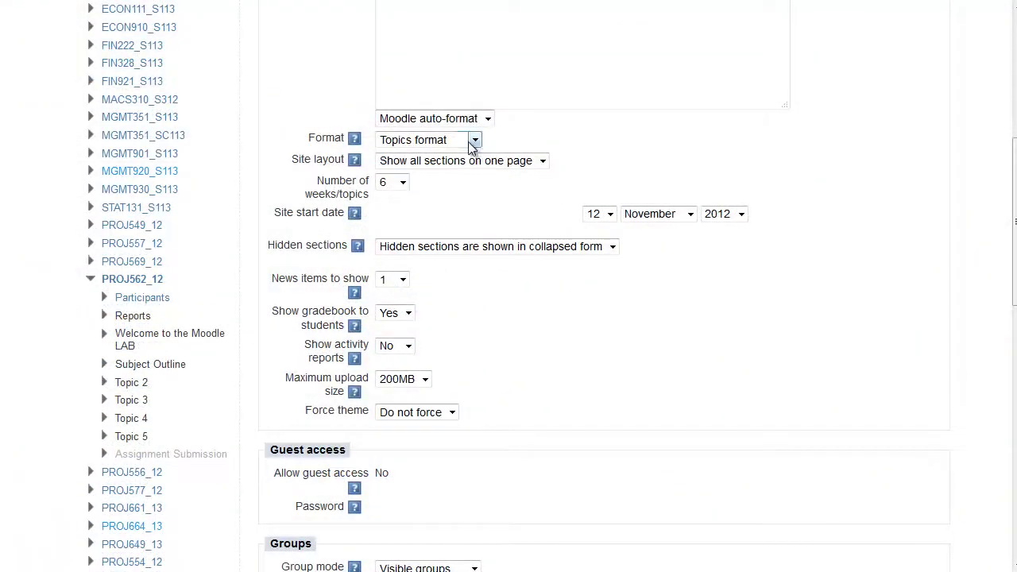
# Switch the site format to Grid view and save the changes.
pyautogui.click(474, 141)
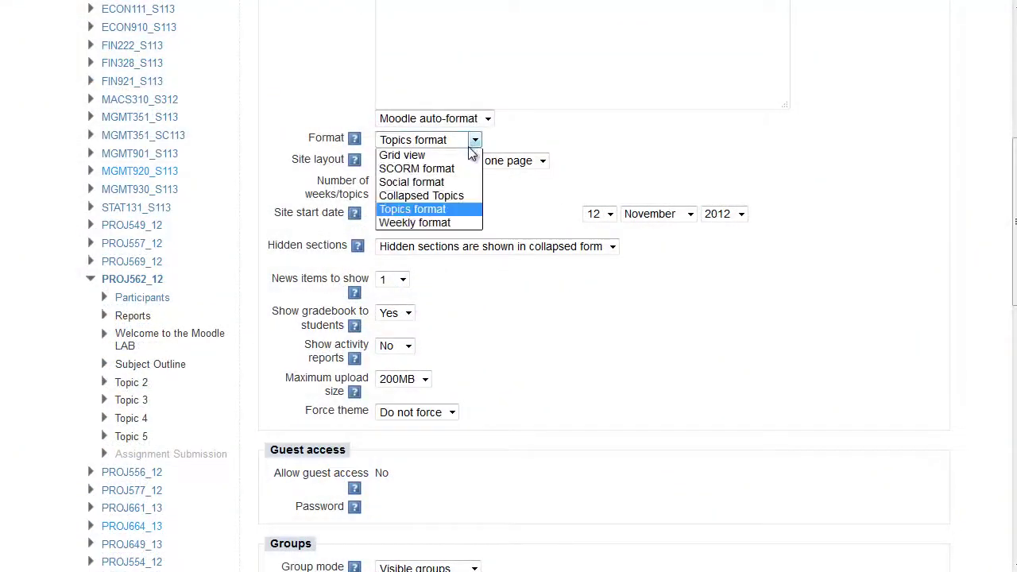
pyautogui.click(414, 155)
pyautogui.scroll(-6, 484, 302)
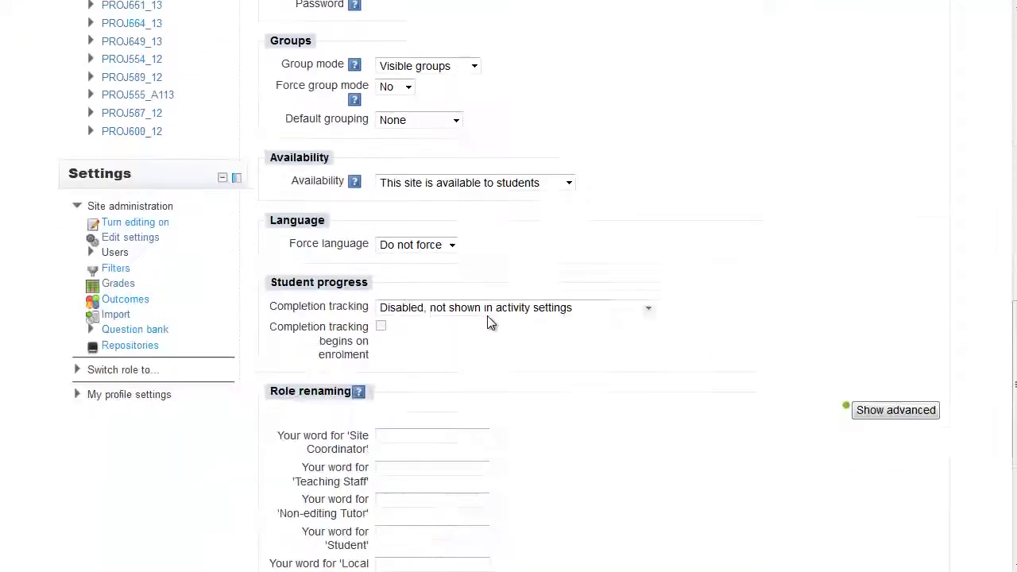
pyautogui.scroll(-4, 491, 322)
pyautogui.click(590, 443)
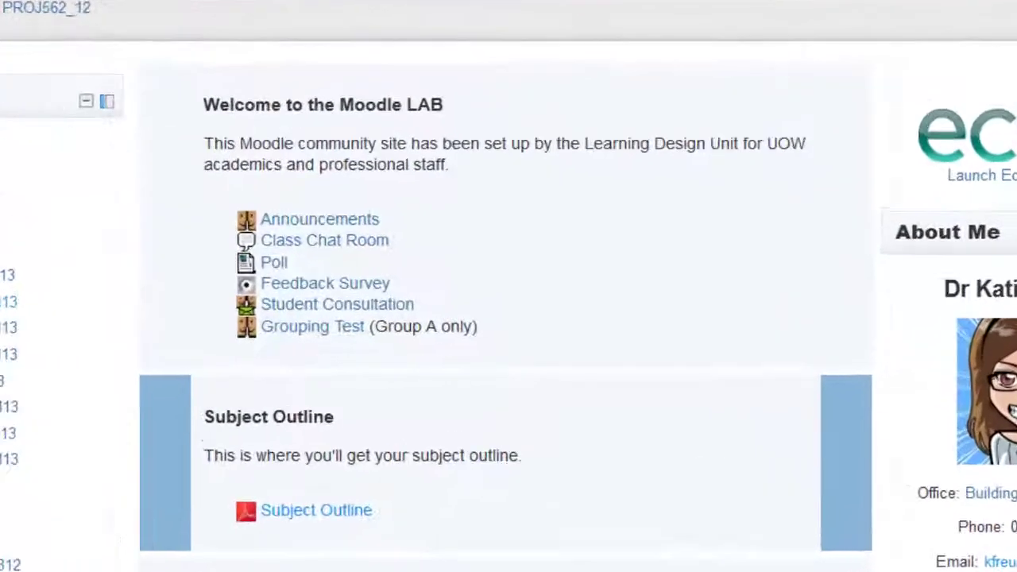
# Look through the topic sections on the site page, from the welcome section past Topic 4.
pyautogui.scroll(-3, 509, 317)
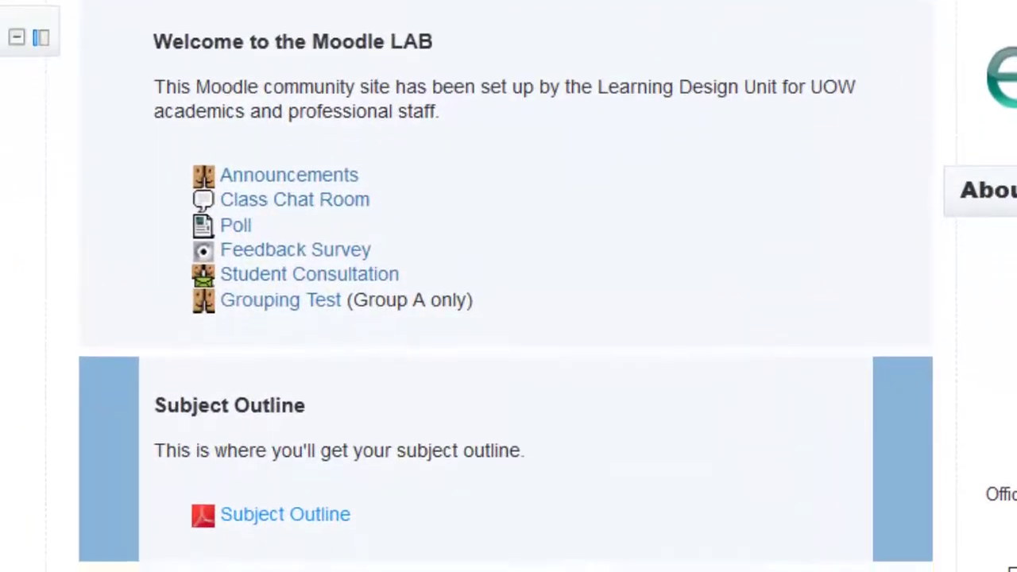
pyautogui.scroll(-5, 509, 286)
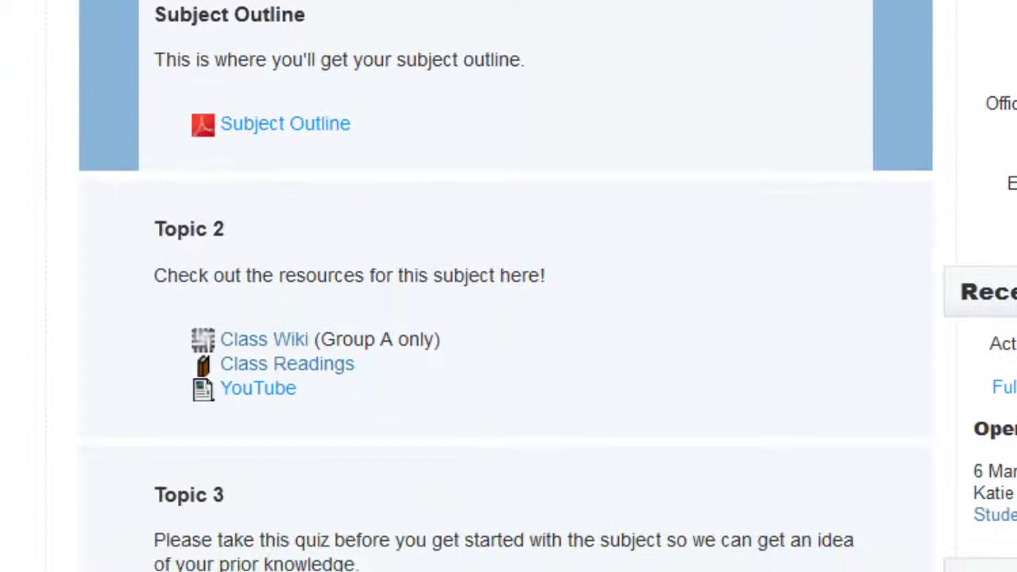
pyautogui.scroll(-4, 509, 287)
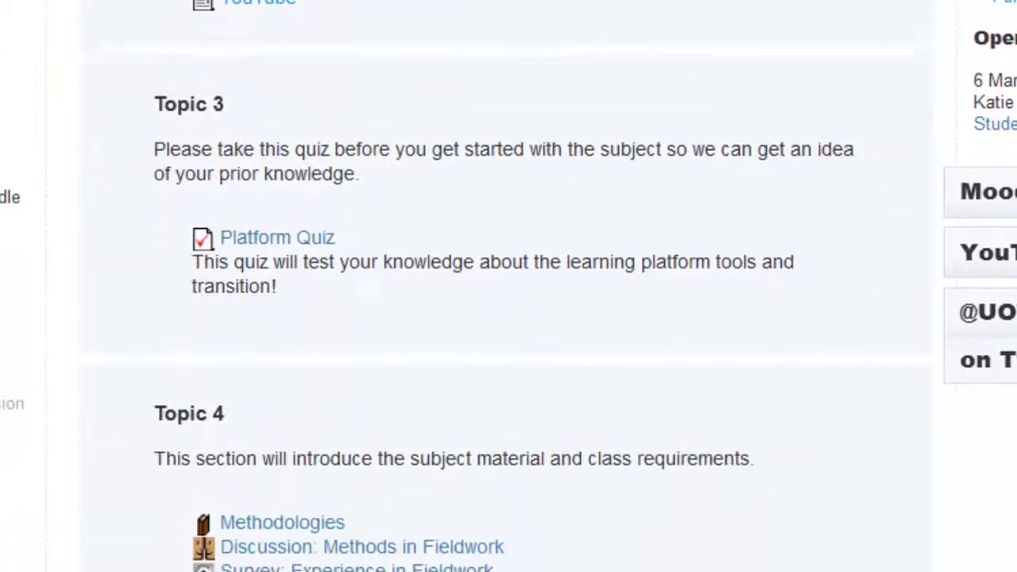
pyautogui.scroll(-5, 509, 286)
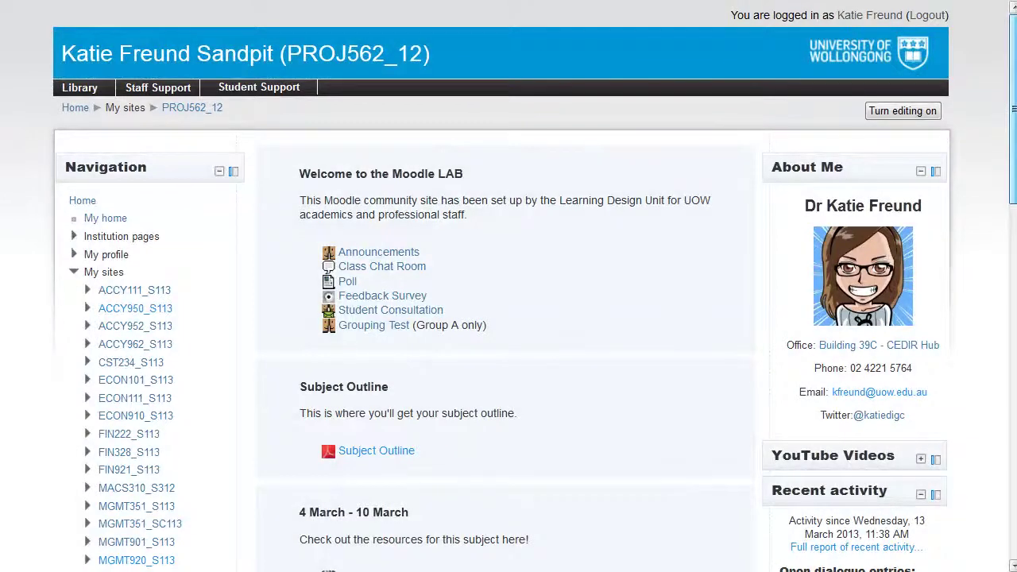
# Set the weekly site's layout to Show one section per page.
pyautogui.moveTo(1012, 28); pyautogui.dragTo(993, 212)
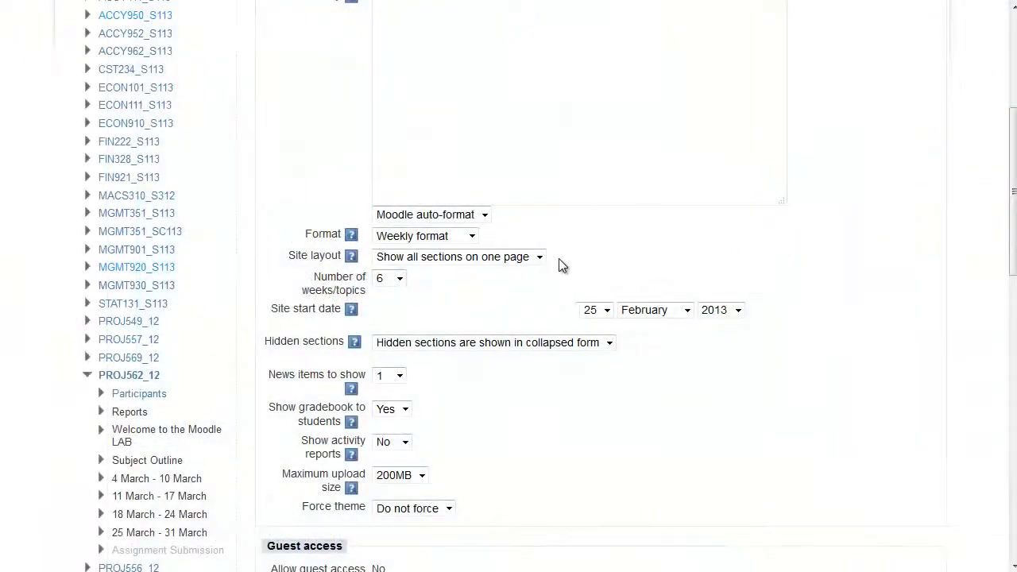
pyautogui.click(542, 259)
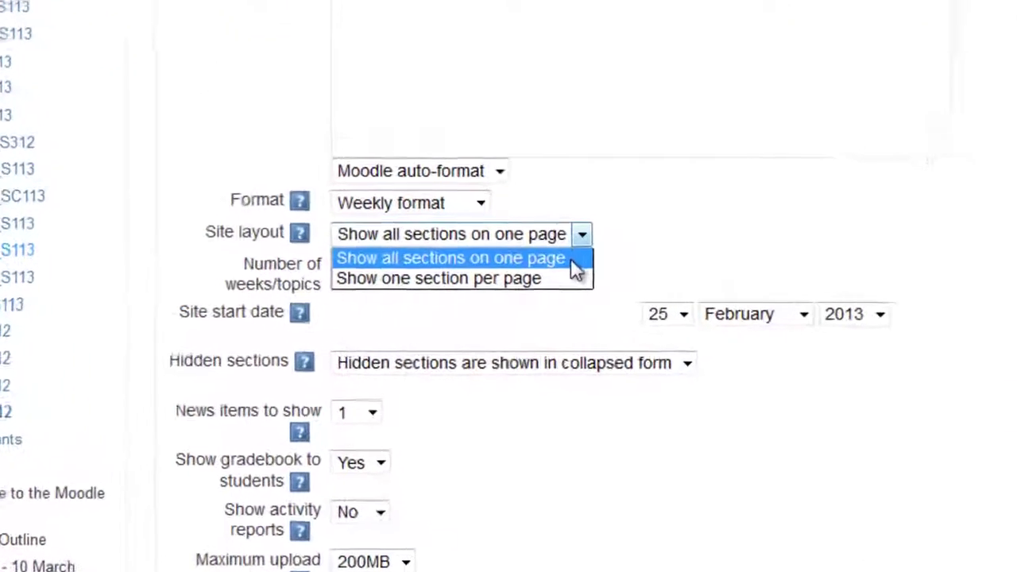
pyautogui.click(572, 260)
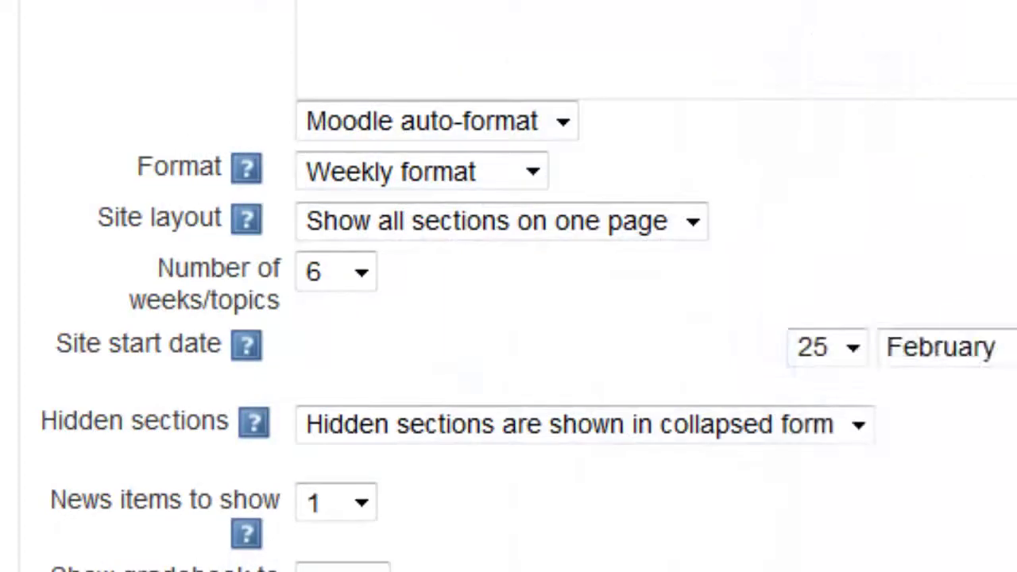
pyautogui.click(691, 223)
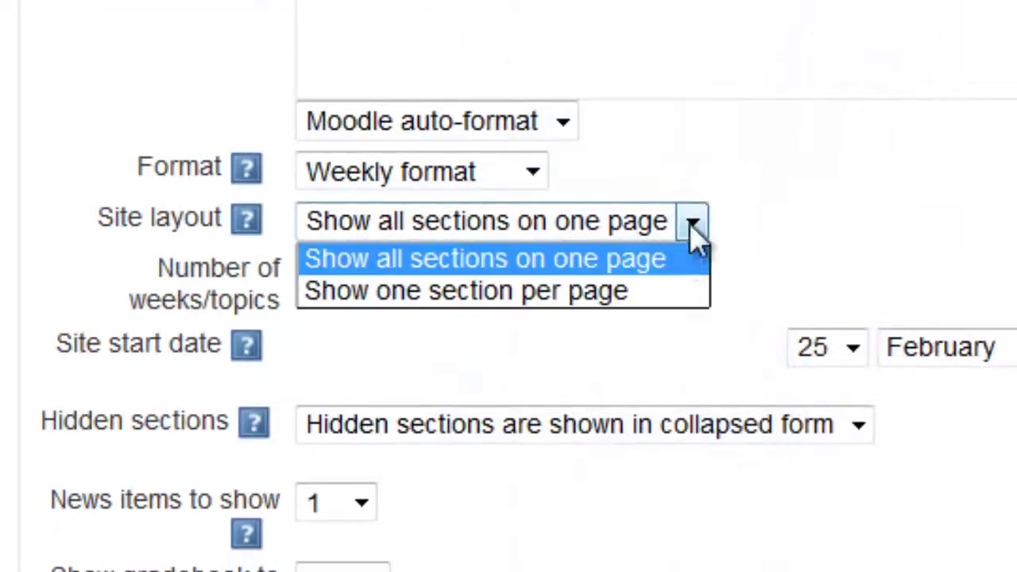
pyautogui.click(655, 291)
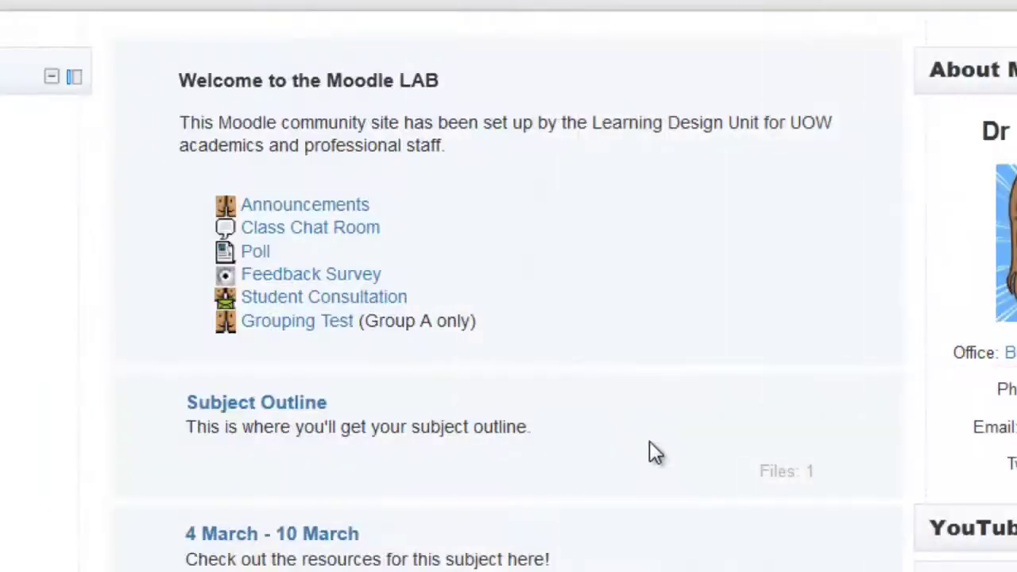
# Open the 18 March - 24 March section on its own page.
pyautogui.scroll(-3, 650, 440)
pyautogui.scroll(-3, 650, 441)
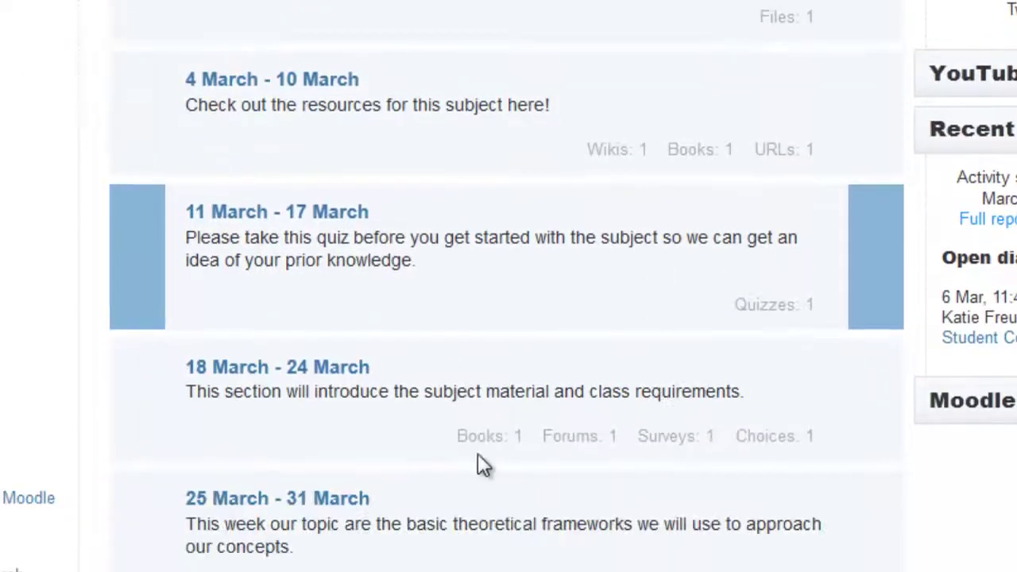
pyautogui.click(340, 370)
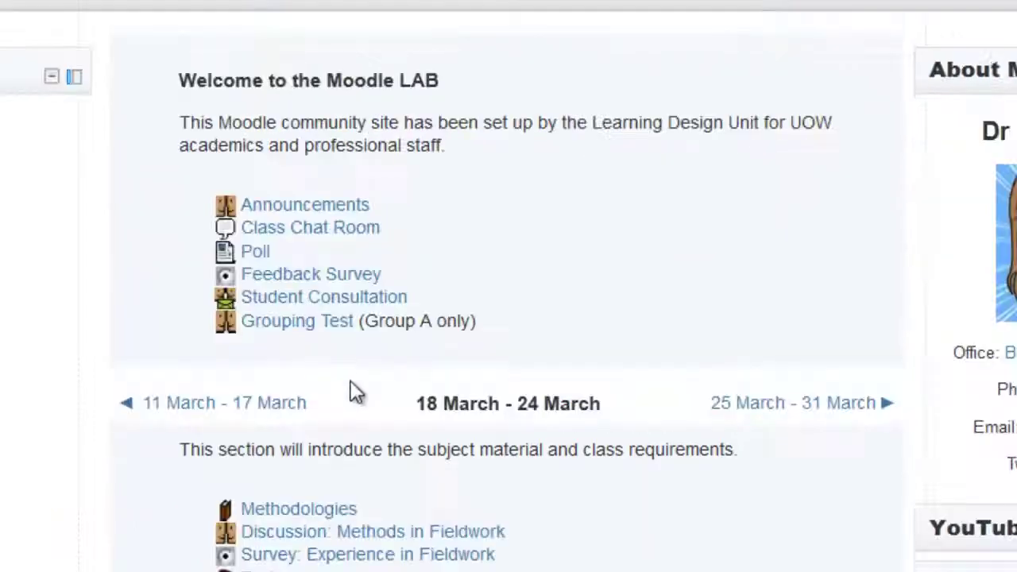
# Reopen the site's edit settings and view the available Site layout options.
pyautogui.scroll(-5, 352, 469)
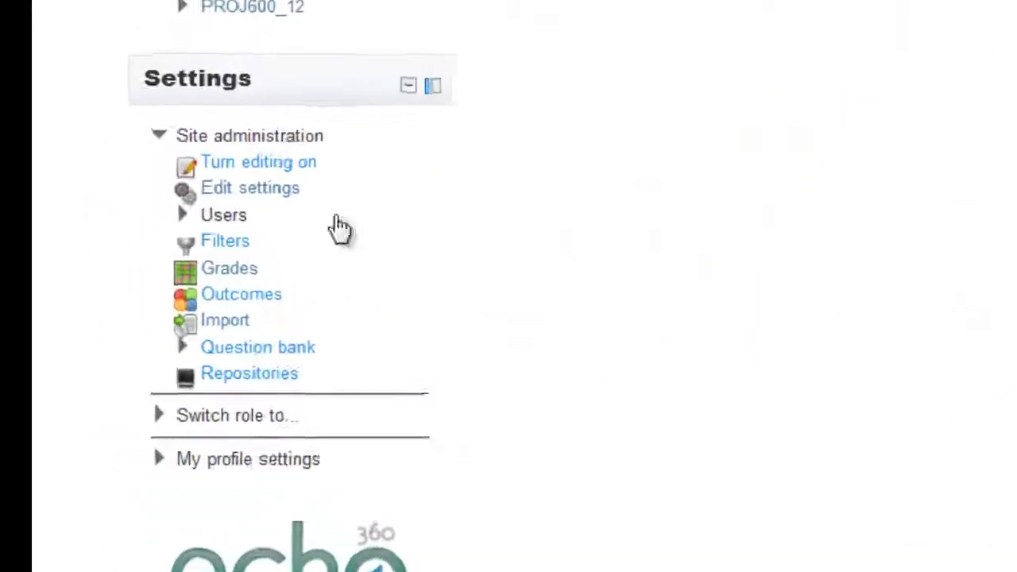
pyautogui.click(283, 190)
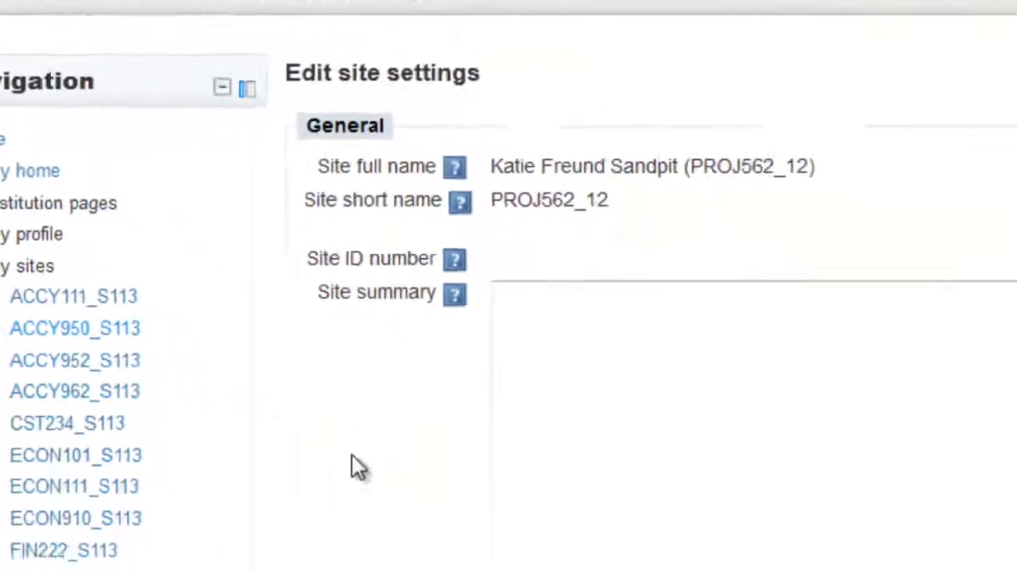
pyautogui.scroll(-5, 136, 318)
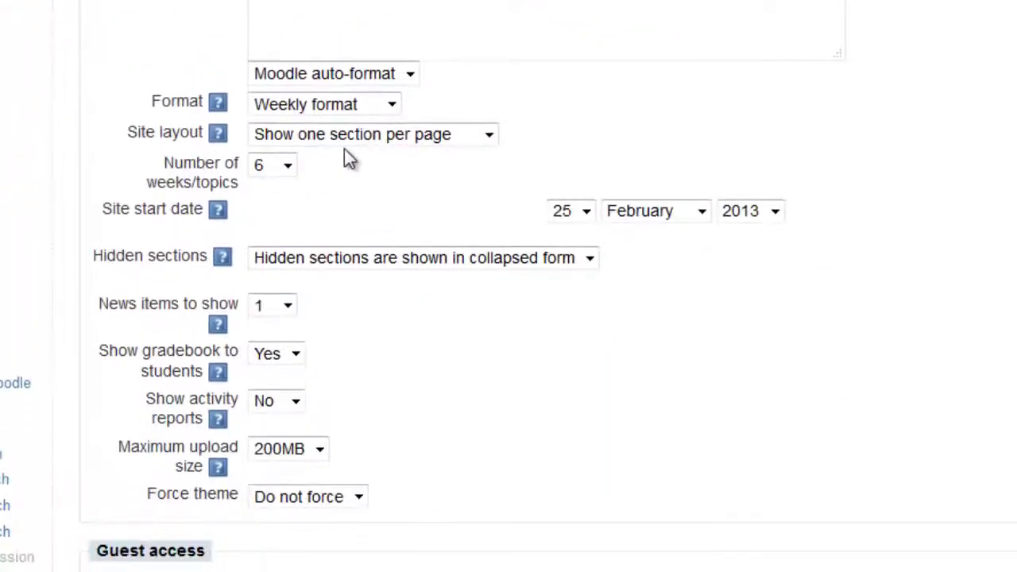
pyautogui.click(465, 143)
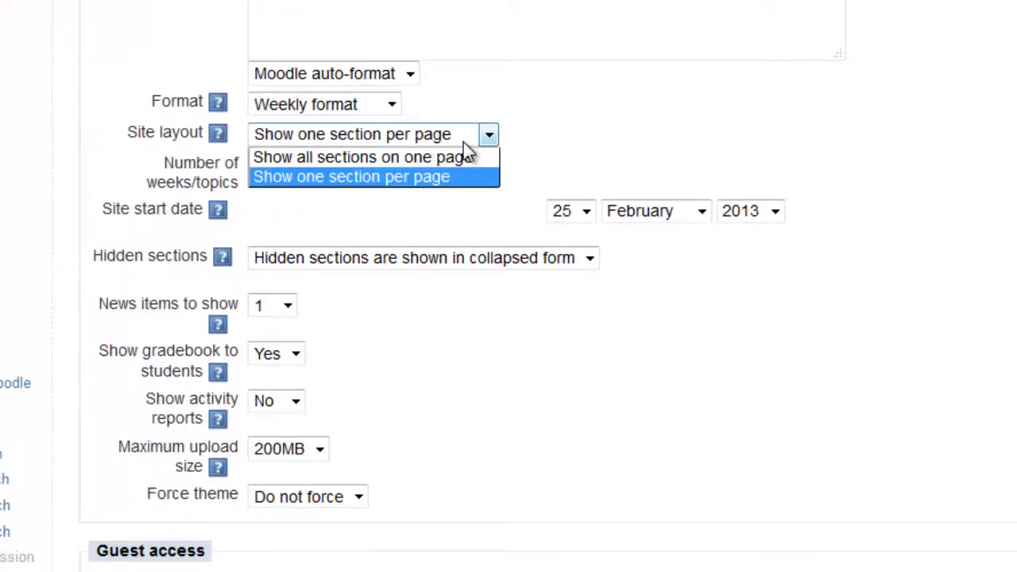
pyautogui.click(465, 143)
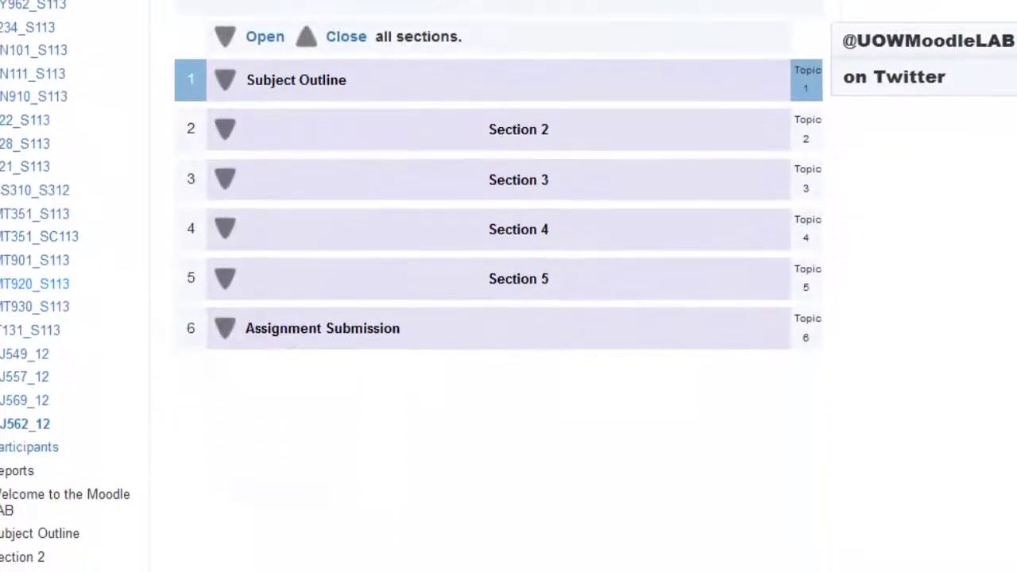
# Expand Section 3 and Section 5 on the collapsed topics page to view their contents.
pyautogui.click(330, 186)
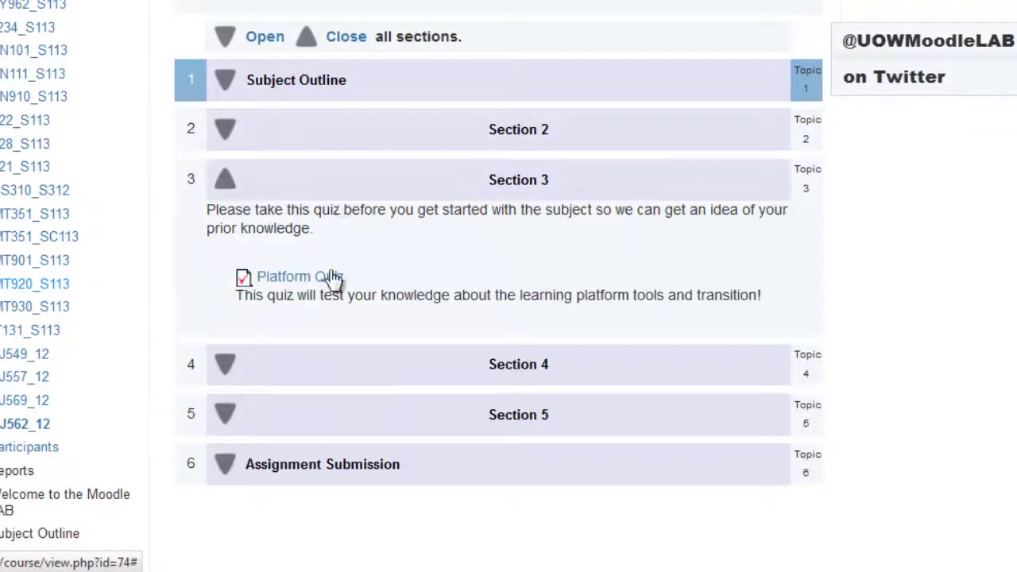
pyautogui.click(316, 425)
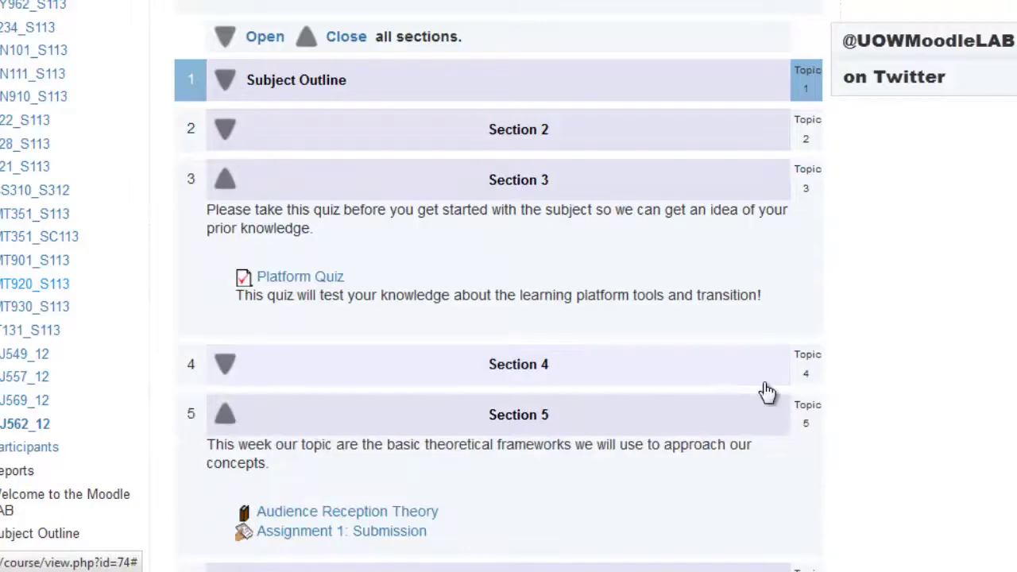
pyautogui.scroll(-2, 768, 334)
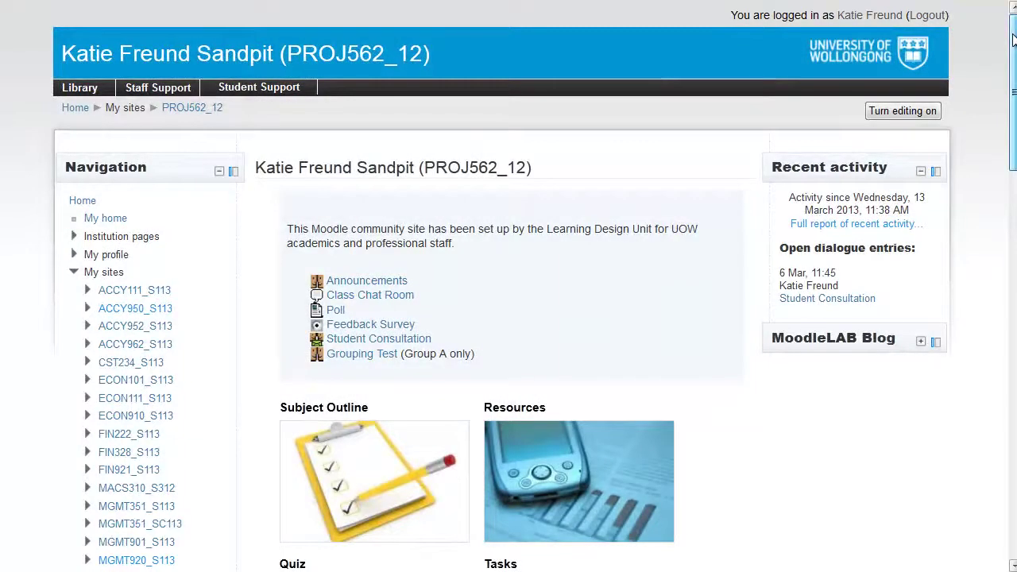
# Look over the site's open forum and open the Tutorial discussion to read its reply.
pyautogui.moveTo(1013, 40); pyautogui.dragTo(1008, 147)
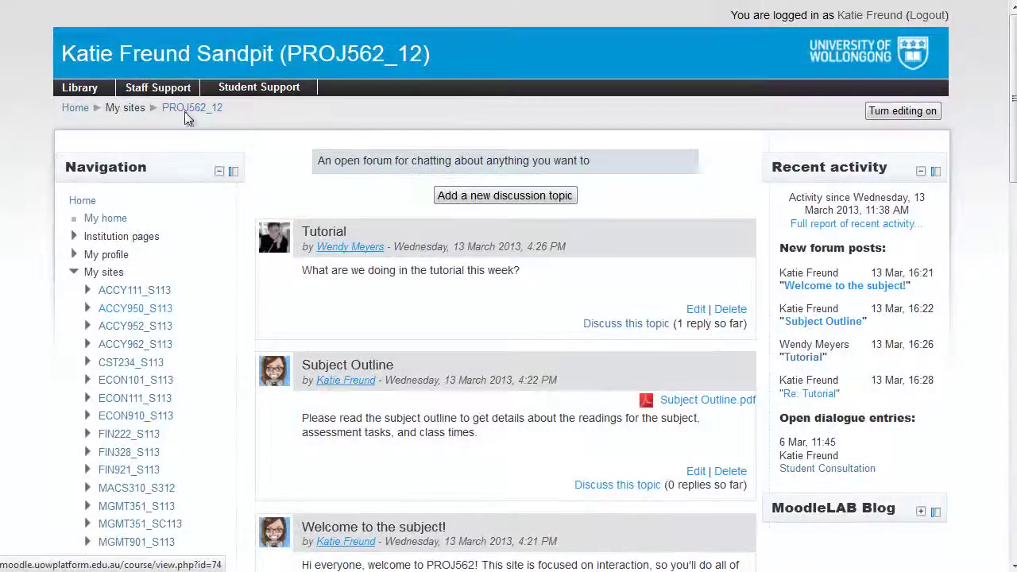
pyautogui.scroll(-2, 1014, 169)
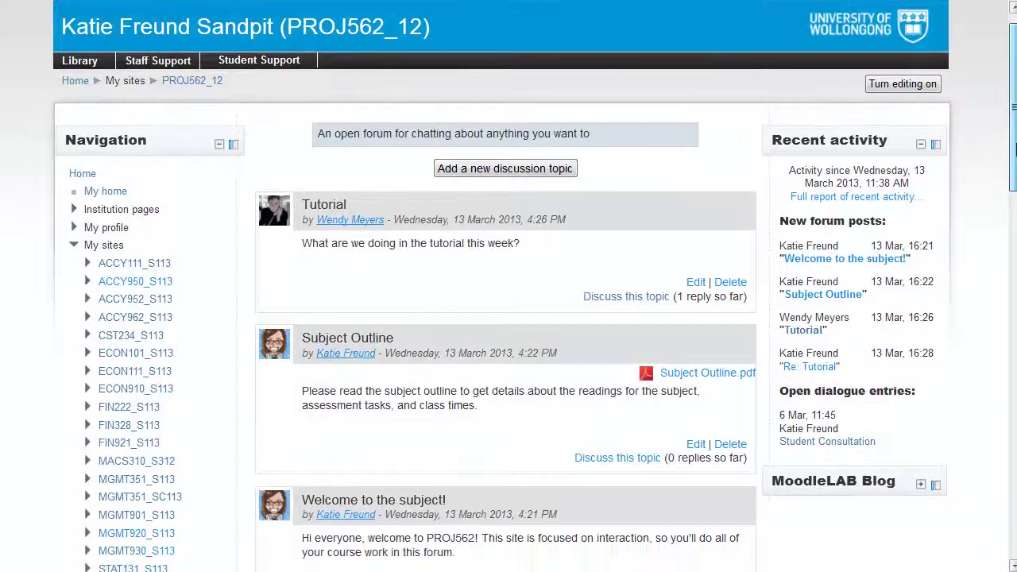
pyautogui.scroll(-3, 1014, 169)
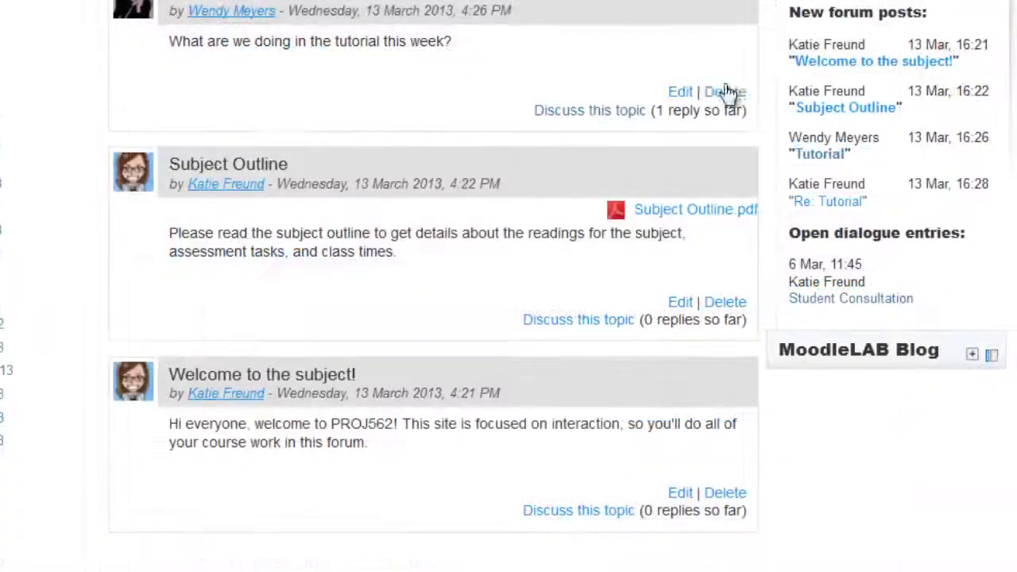
pyautogui.click(604, 111)
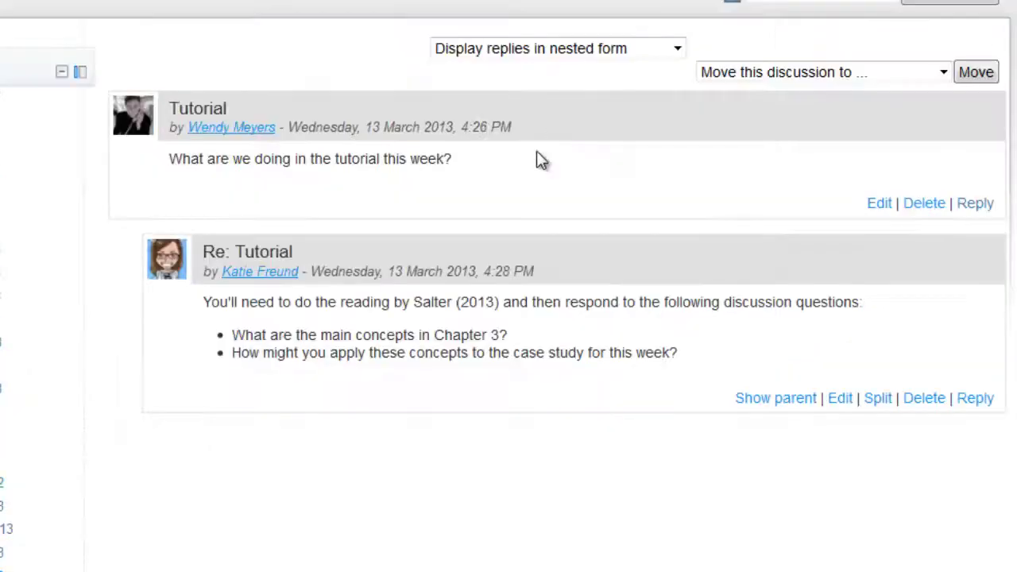